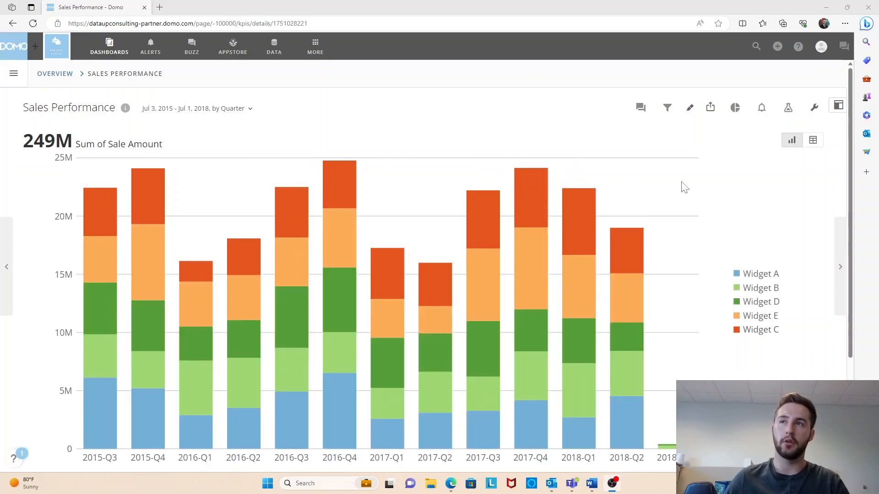
Create a new alert on the Sales Performance card and name it "alert 1".
{"action": "left_click", "coordinate": [762, 109]}
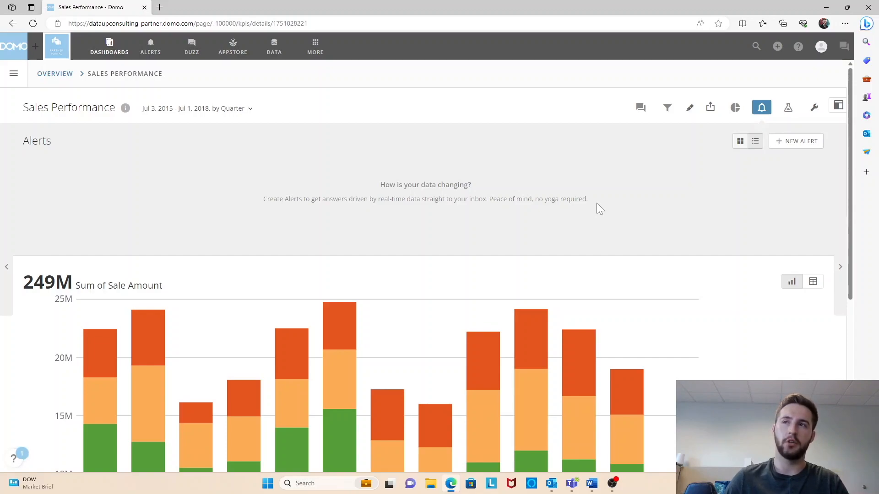
{"action": "left_click", "coordinate": [798, 151]}
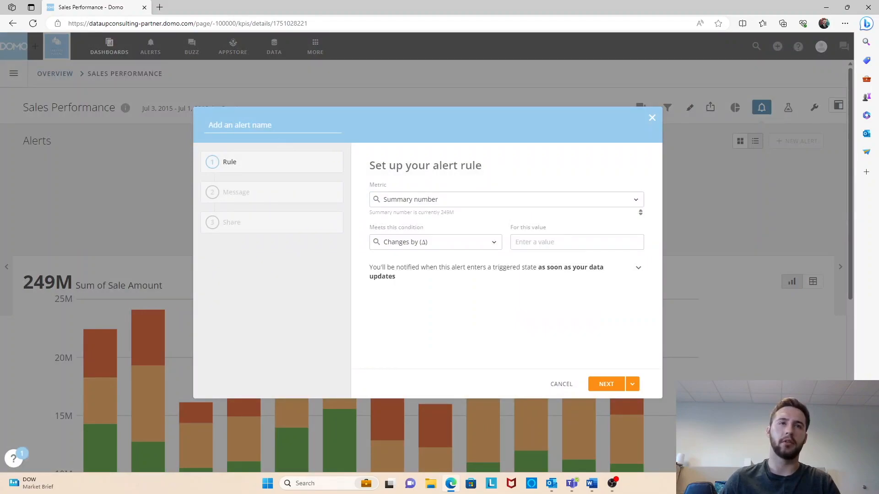
{"action": "left_click", "coordinate": [275, 126]}
{"action": "type", "text": "alert 1"}
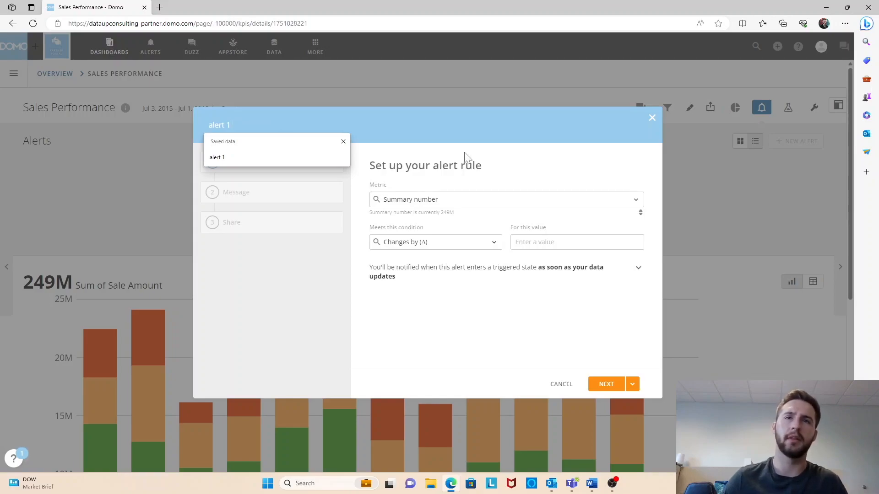
{"action": "key", "text": "Return"}
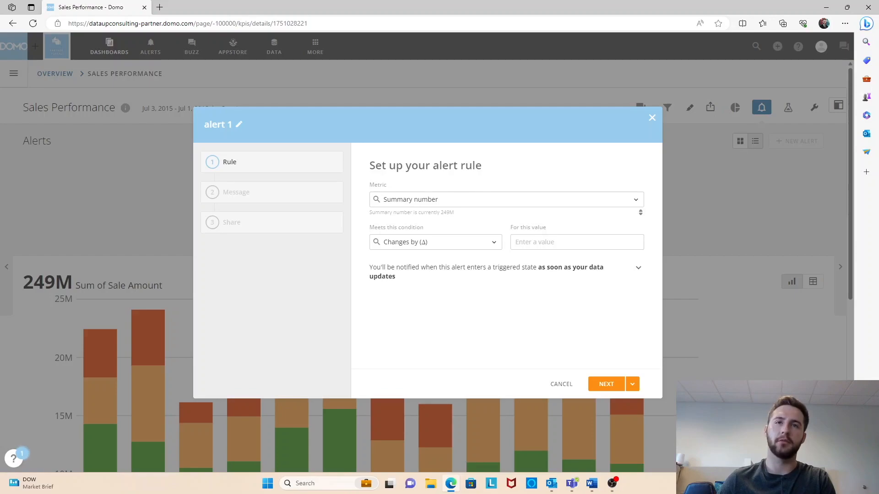
Set the alert rule to trigger when the summary number increases by 500.
{"action": "left_click", "coordinate": [459, 200]}
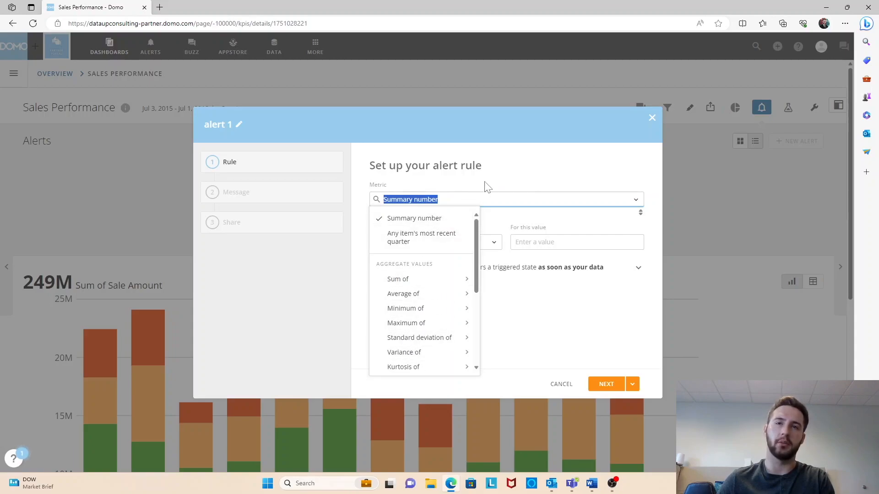
{"action": "left_click", "coordinate": [441, 219]}
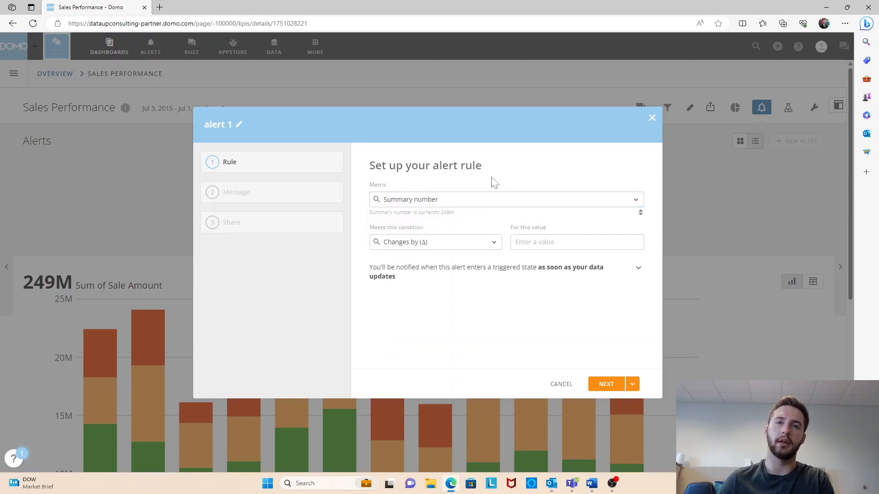
{"action": "left_click", "coordinate": [436, 245]}
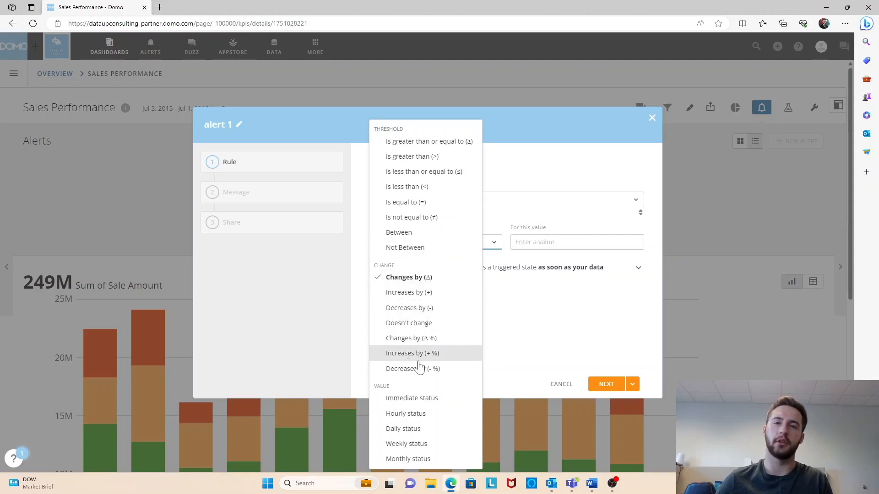
{"action": "left_click", "coordinate": [431, 296]}
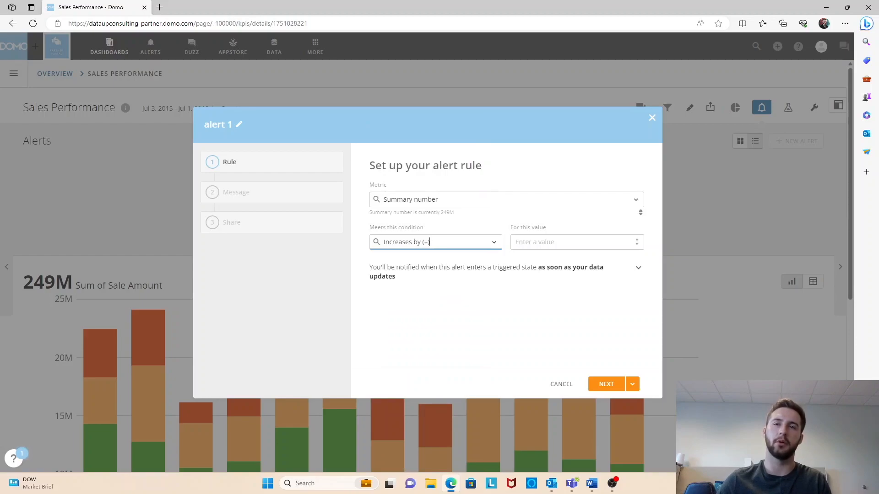
{"action": "key", "text": "Tab"}
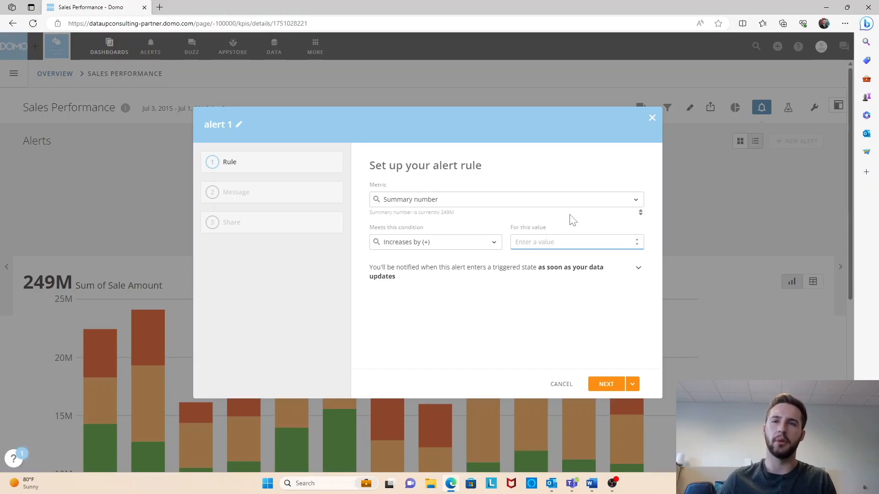
{"action": "type", "text": "500"}
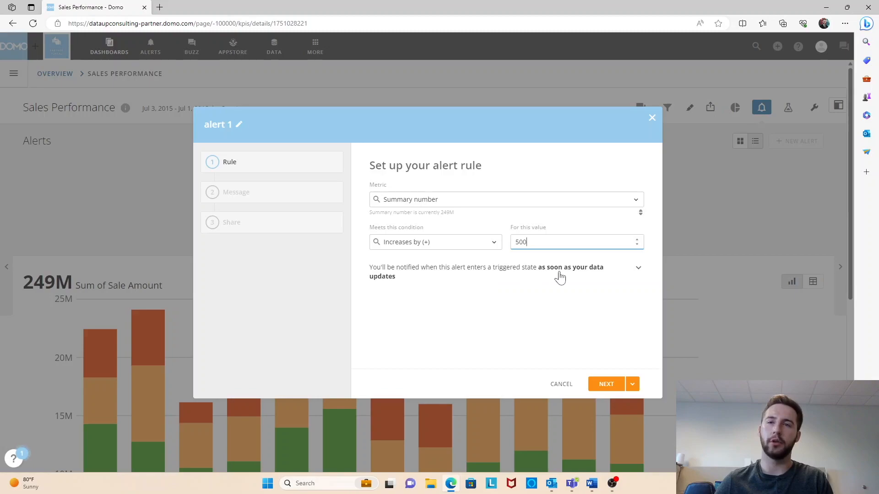
Set how often the alert is checked to every time the data updates.
{"action": "left_click", "coordinate": [573, 274]}
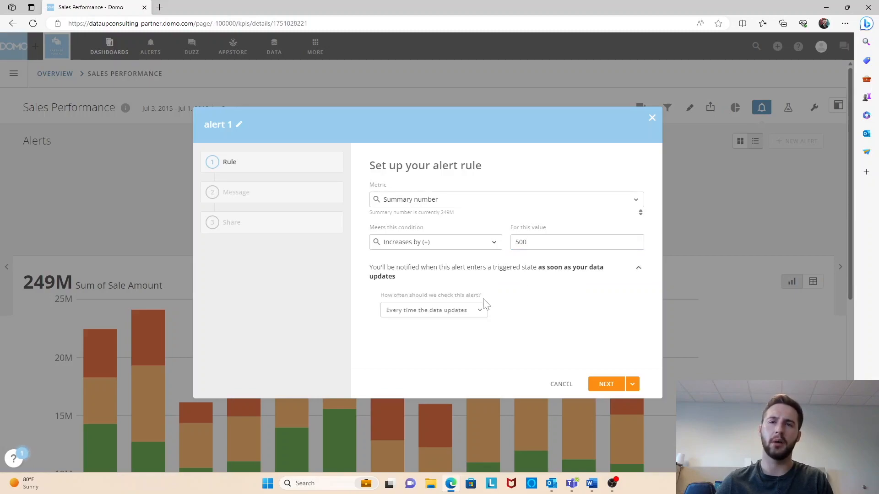
{"action": "left_click", "coordinate": [418, 315]}
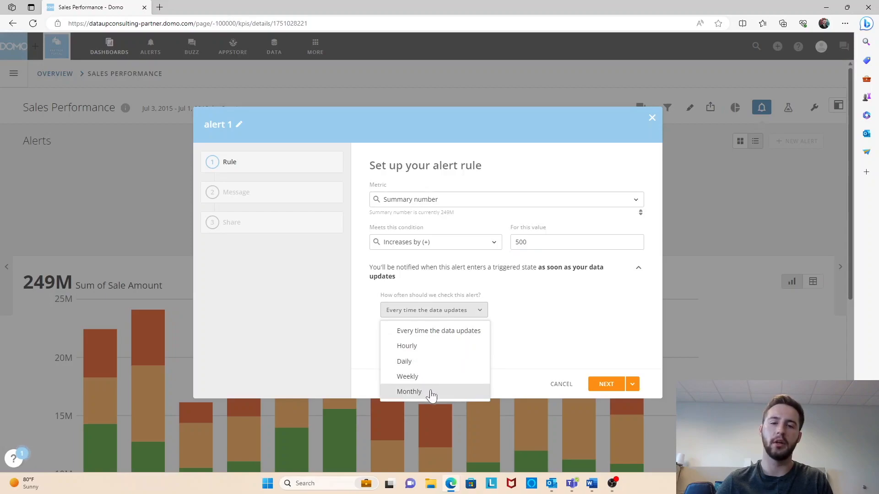
{"action": "left_click", "coordinate": [454, 333]}
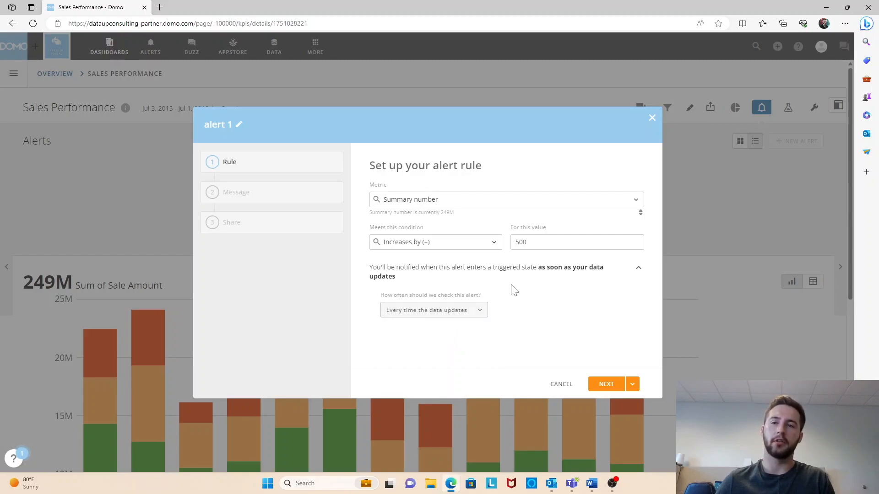
Insert "at" after "now it's" in the alert's notification message and accept the message.
{"action": "left_click", "coordinate": [606, 385]}
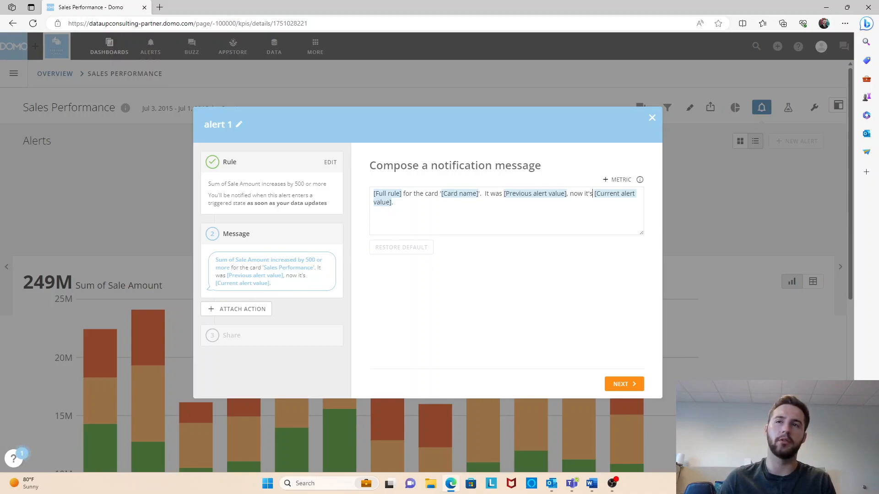
{"action": "type", "text": "at"}
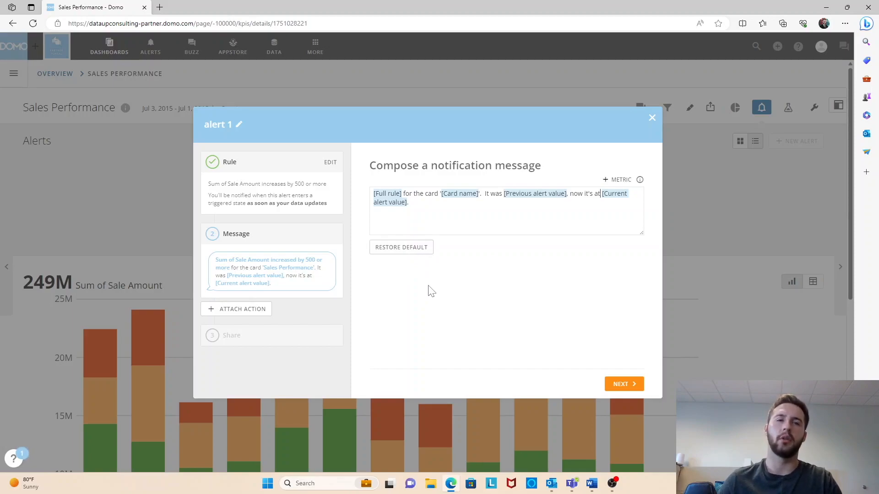
{"action": "left_click", "coordinate": [623, 384]}
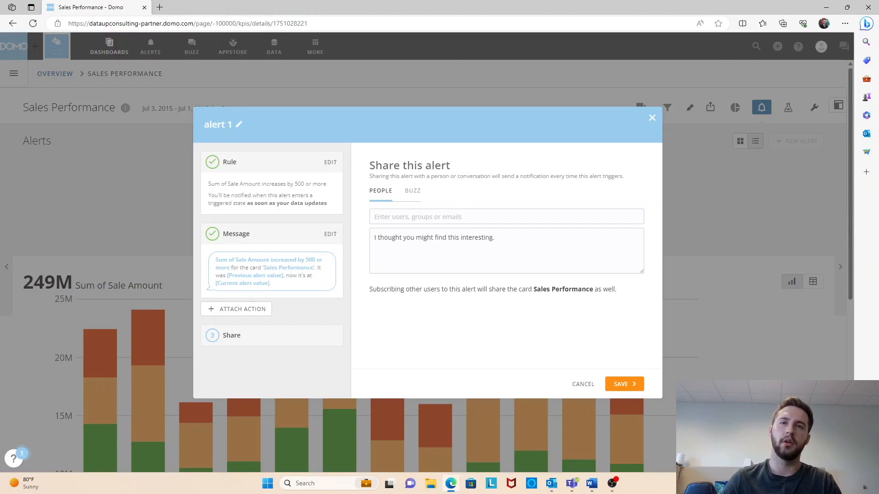
Share the alert with a colleague found by name, save it, and close its details.
{"action": "left_click", "coordinate": [463, 216]}
{"action": "left_click", "coordinate": [544, 227]}
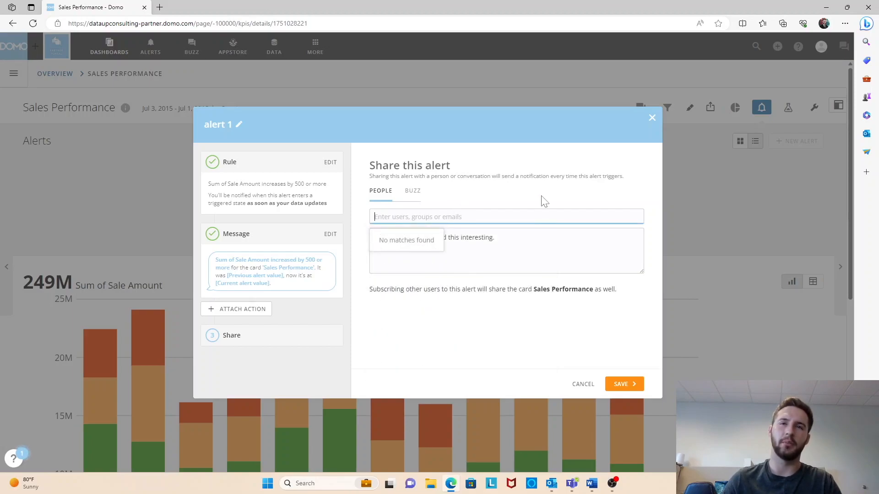
{"action": "type", "text": "kea"}
{"action": "left_click", "coordinate": [403, 256]}
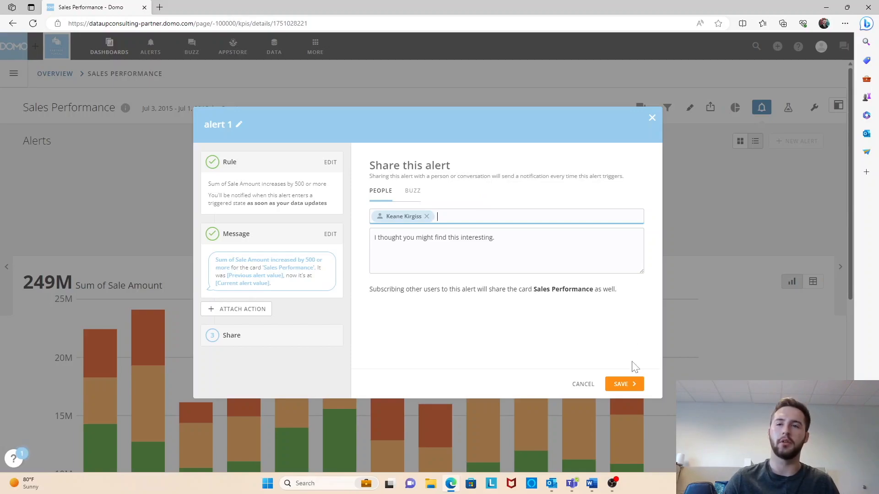
{"action": "left_click", "coordinate": [629, 387]}
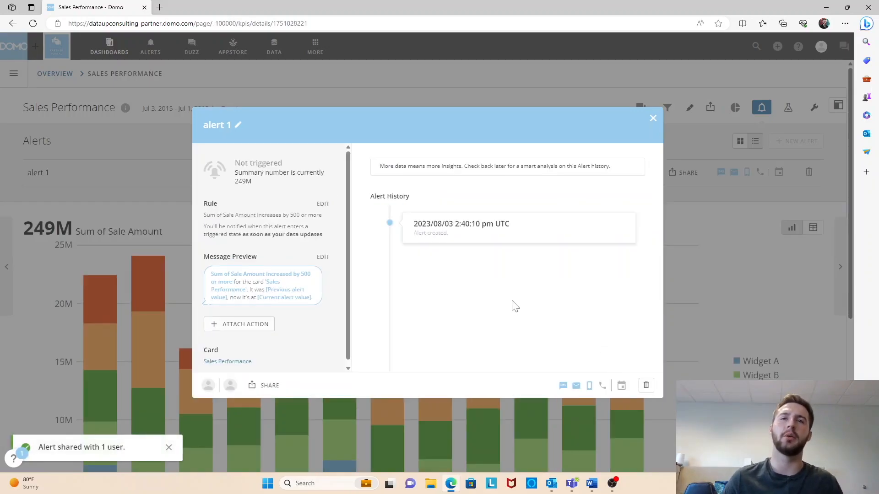
{"action": "left_click", "coordinate": [654, 123]}
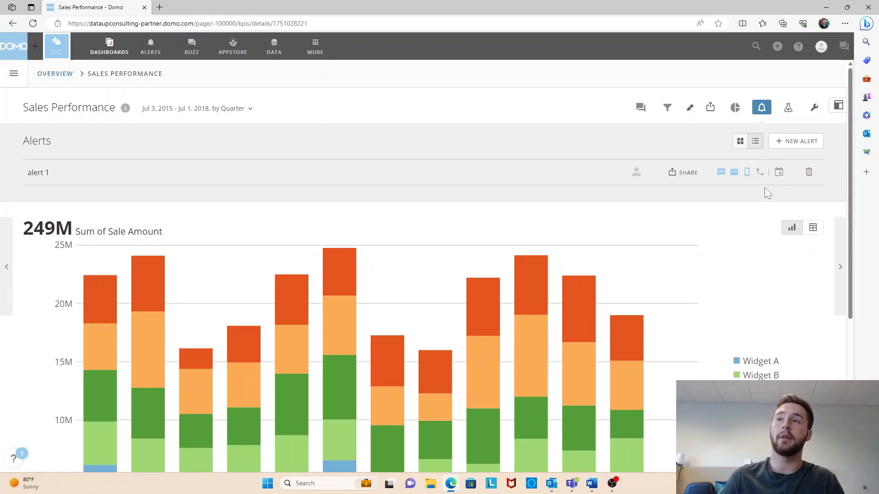
Check the summary email options for alert 1 and view the list of all alerts in alert management.
{"action": "left_click", "coordinate": [779, 177]}
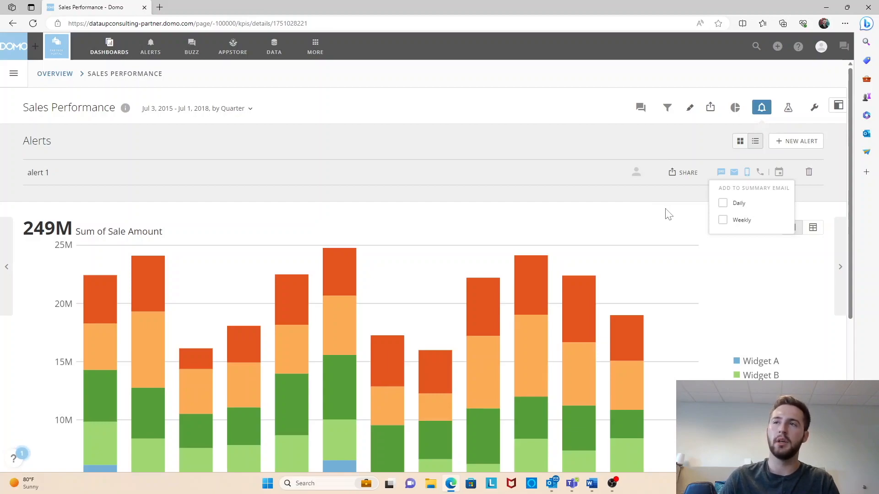
{"action": "left_click", "coordinate": [682, 225]}
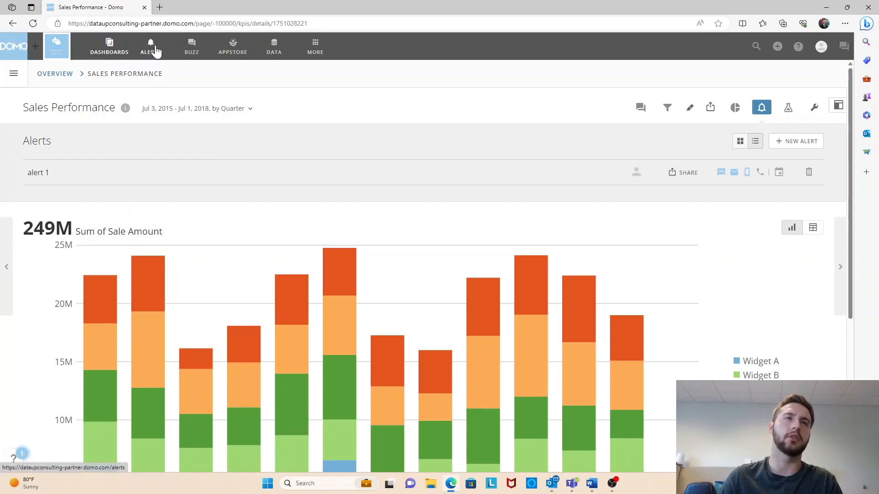
{"action": "left_click", "coordinate": [155, 50]}
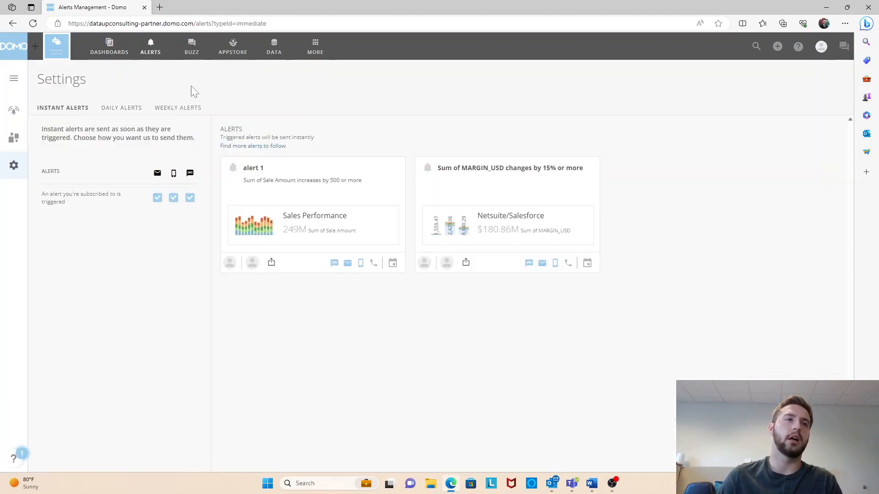
{"action": "left_click", "coordinate": [9, 118]}
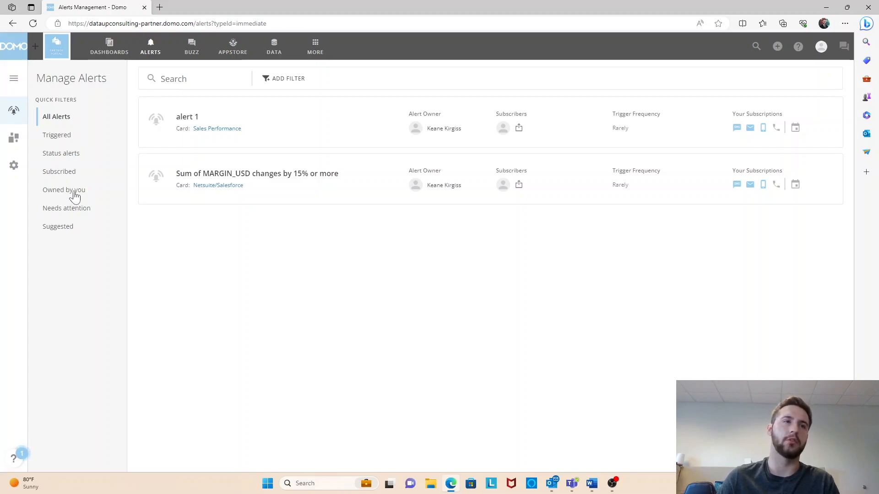
Review the daily, weekly and instant alert delivery settings, ending on the instant alerts.
{"action": "left_click", "coordinate": [13, 165]}
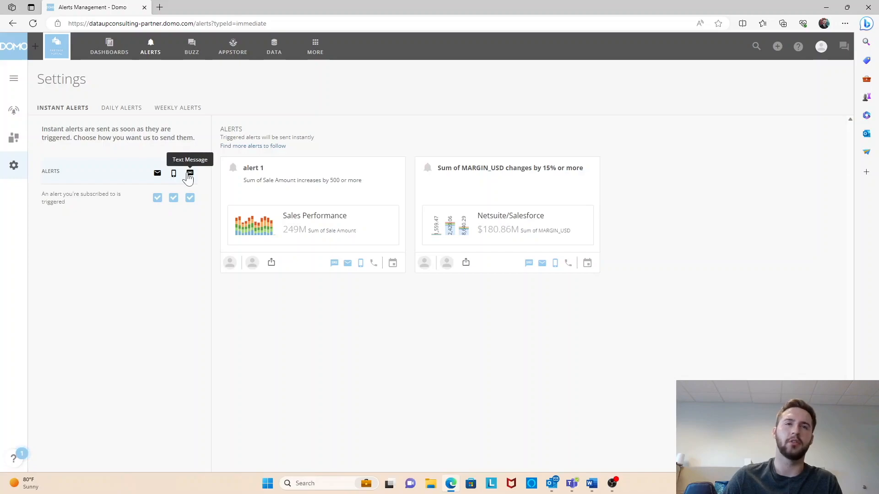
{"action": "left_click", "coordinate": [133, 111]}
{"action": "left_click", "coordinate": [159, 111]}
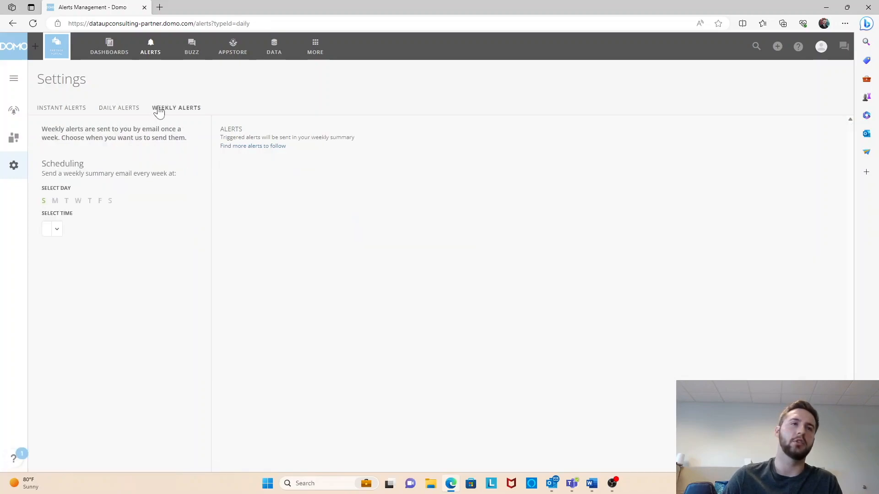
{"action": "left_click", "coordinate": [131, 111]}
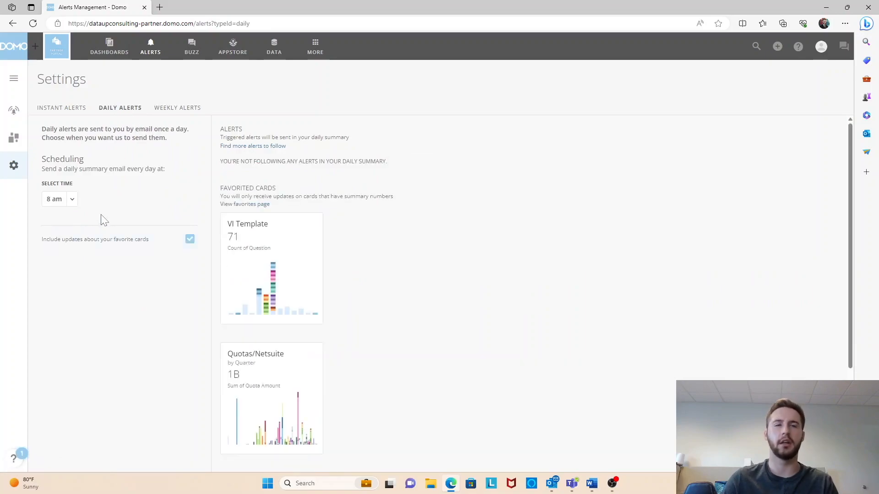
{"action": "left_click", "coordinate": [168, 109]}
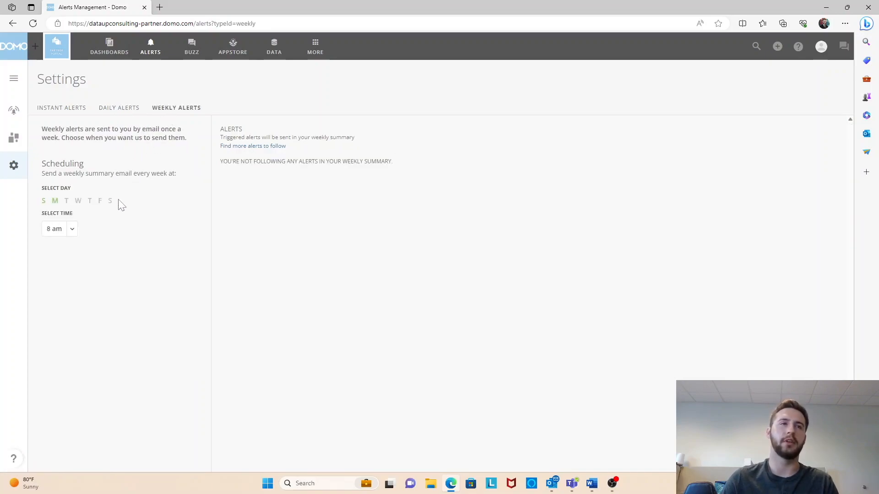
{"action": "left_click", "coordinate": [68, 110]}
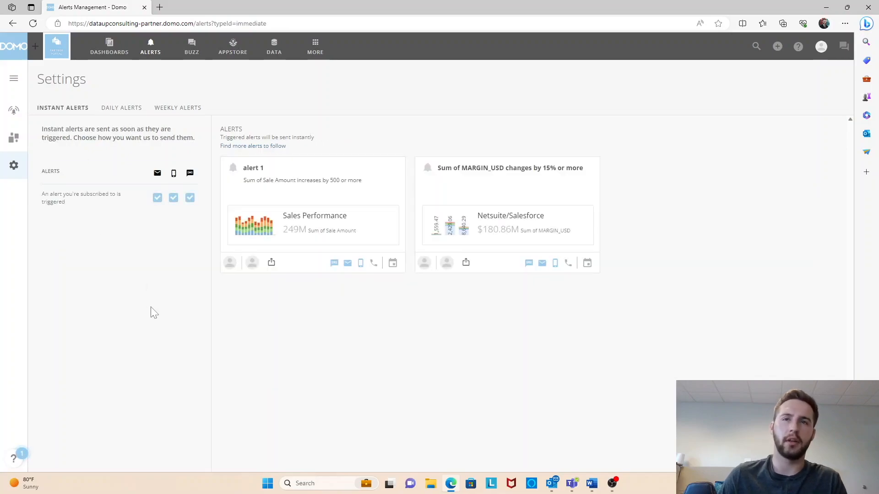